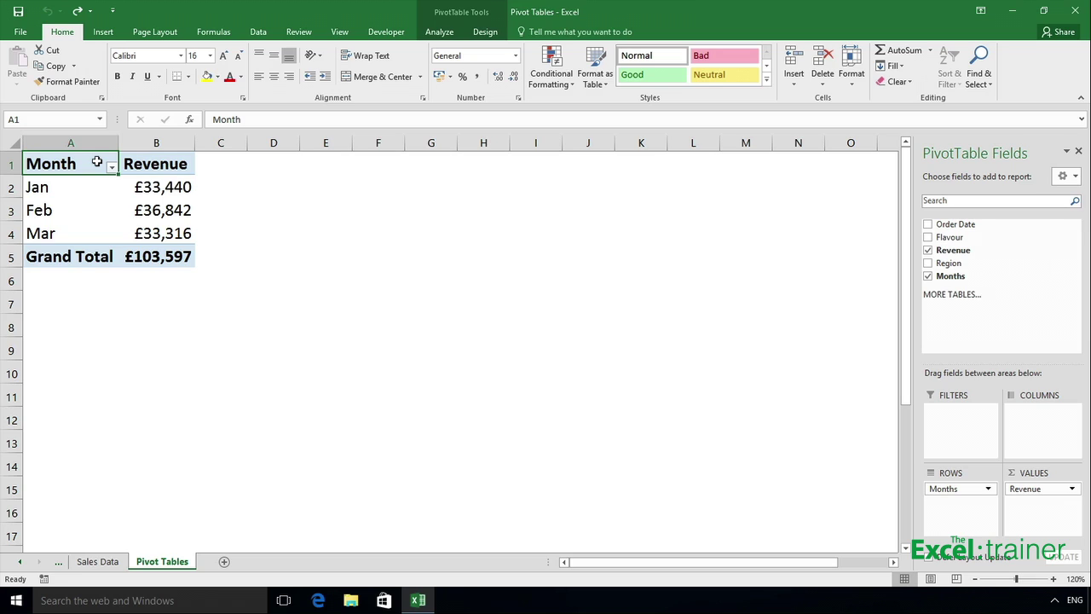
Create a PivotTable from the Sales2015 table and place it at cell D1 of the existing Pivot Tables sheet.
left_click(98, 562)
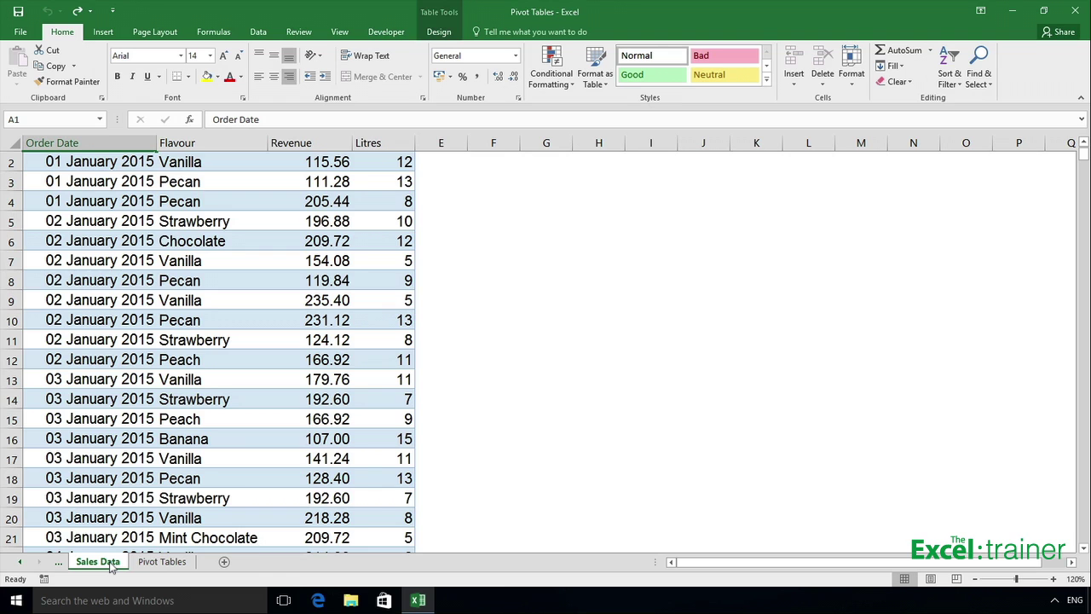
left_click(146, 565)
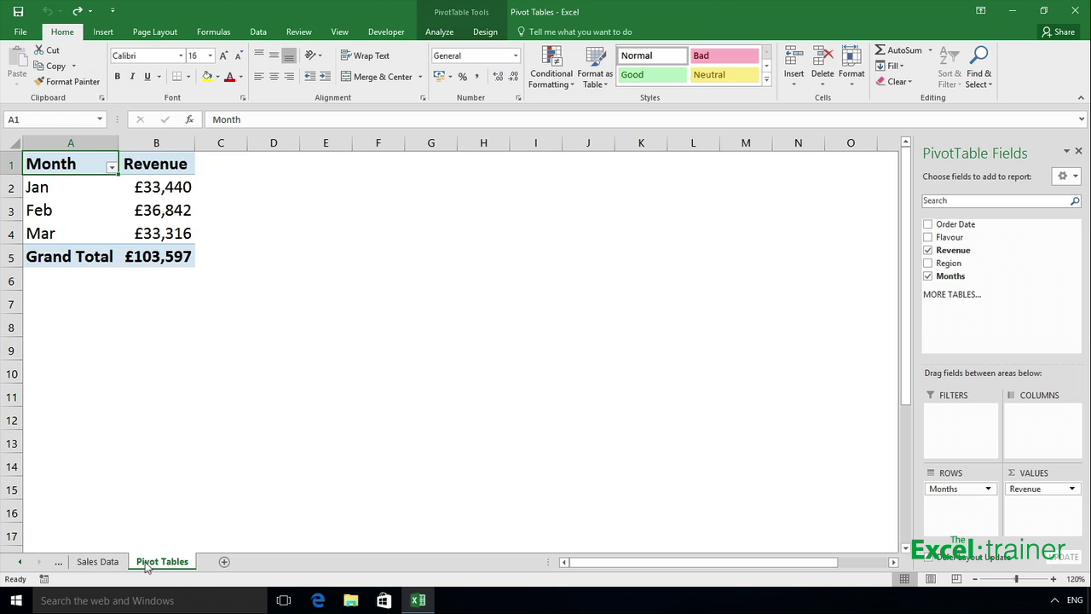
left_click(109, 562)
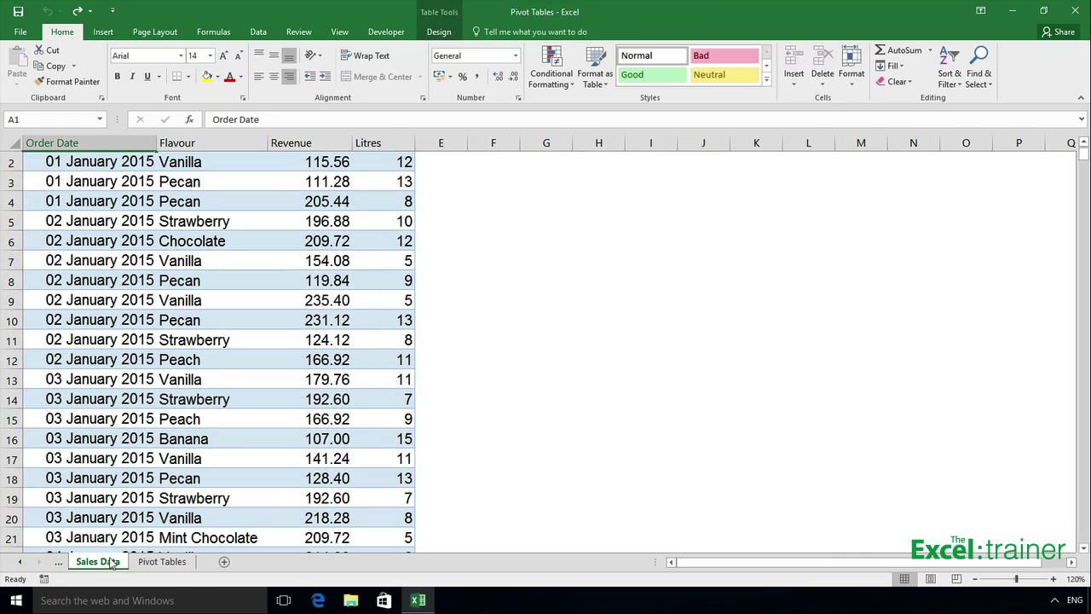
left_click(103, 31)
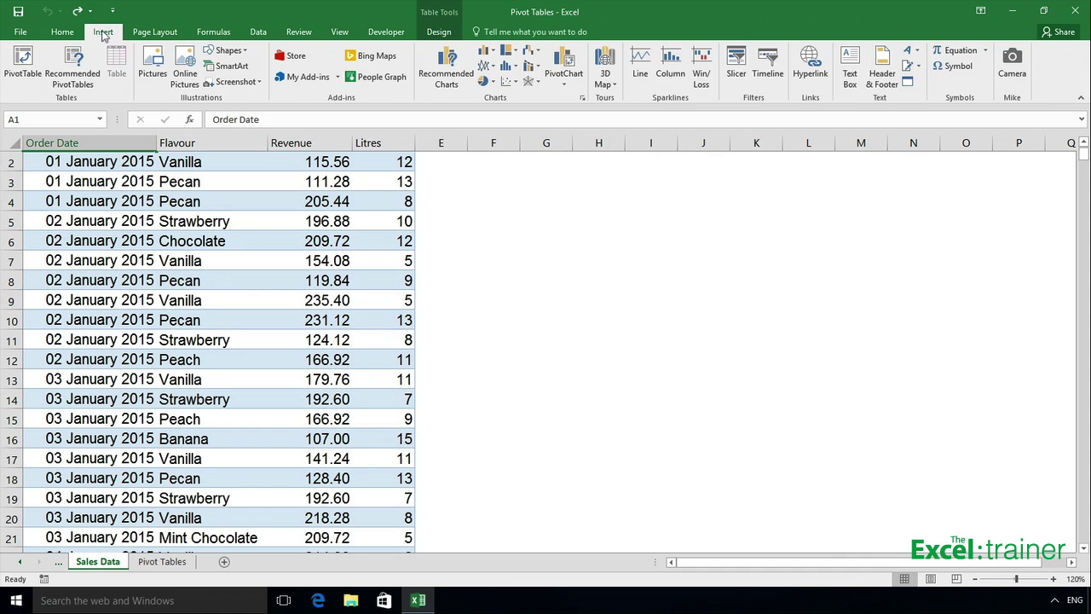
left_click(26, 61)
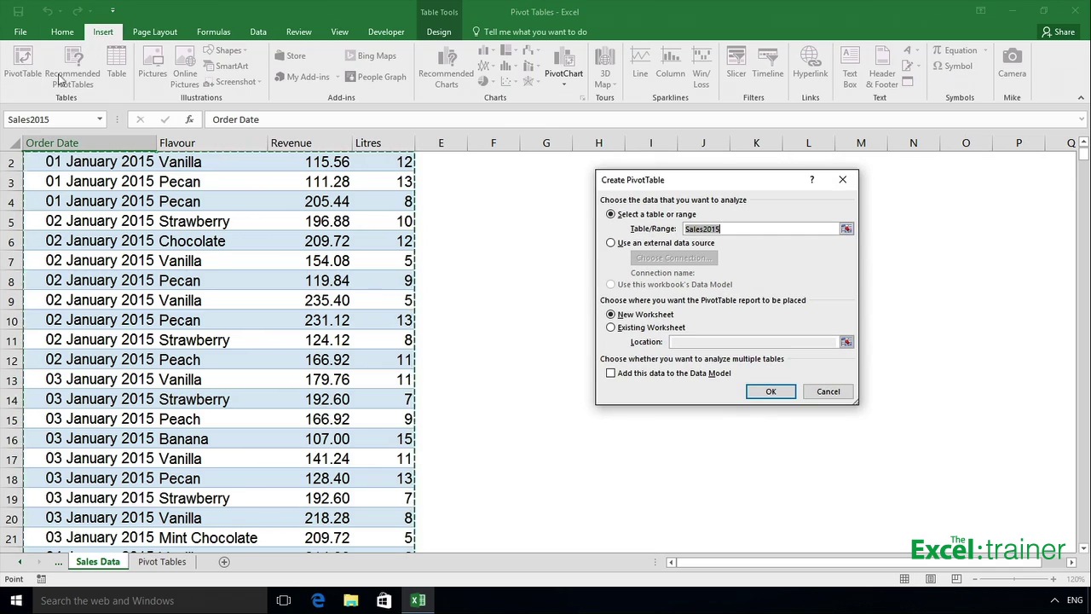
left_click(611, 327)
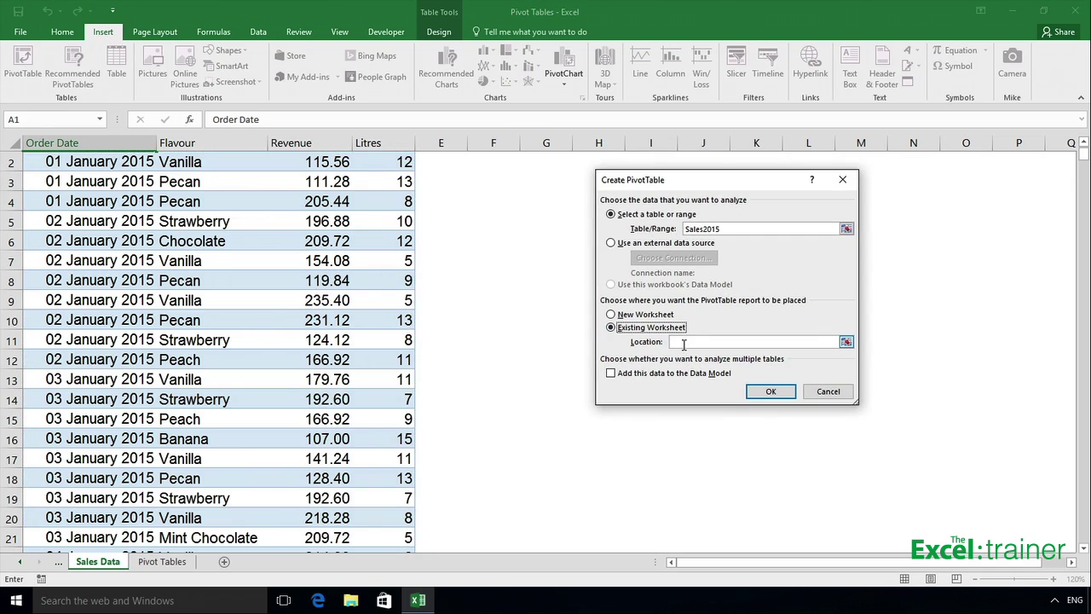
left_click(162, 561)
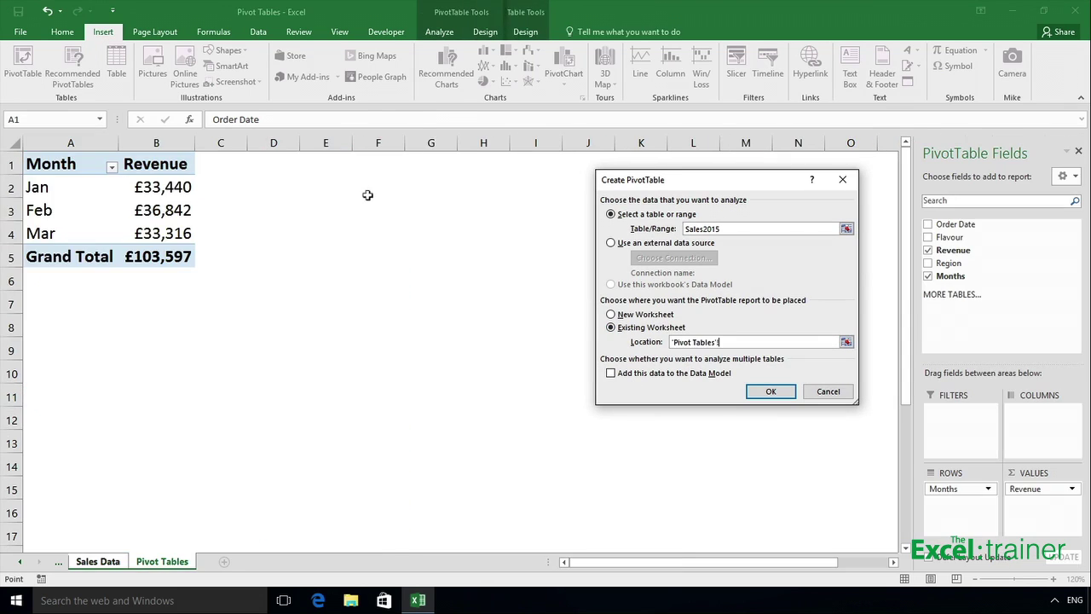
left_click(289, 161)
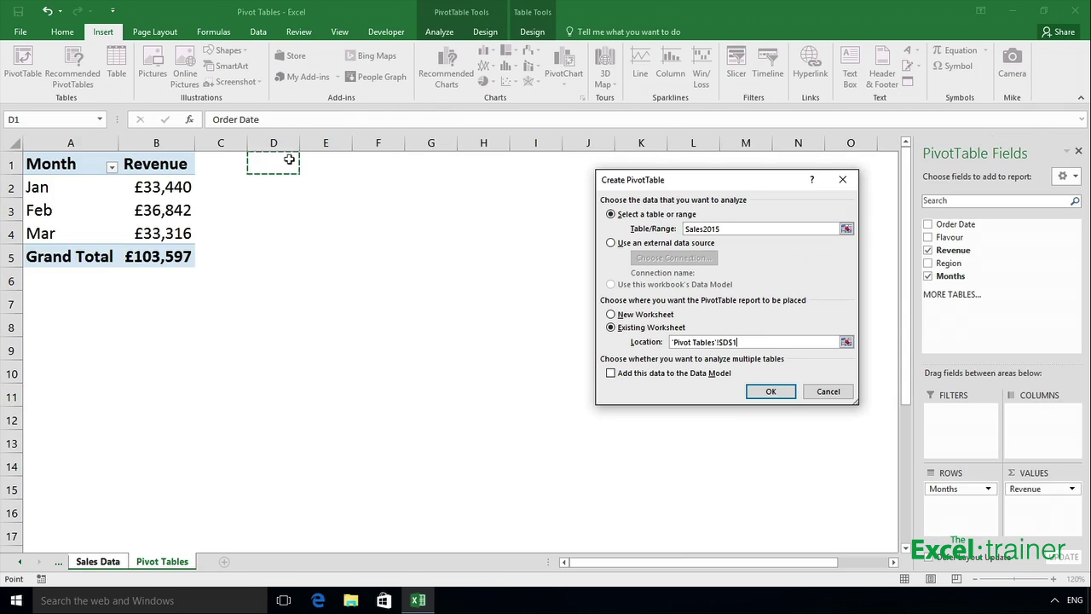
left_click(771, 392)
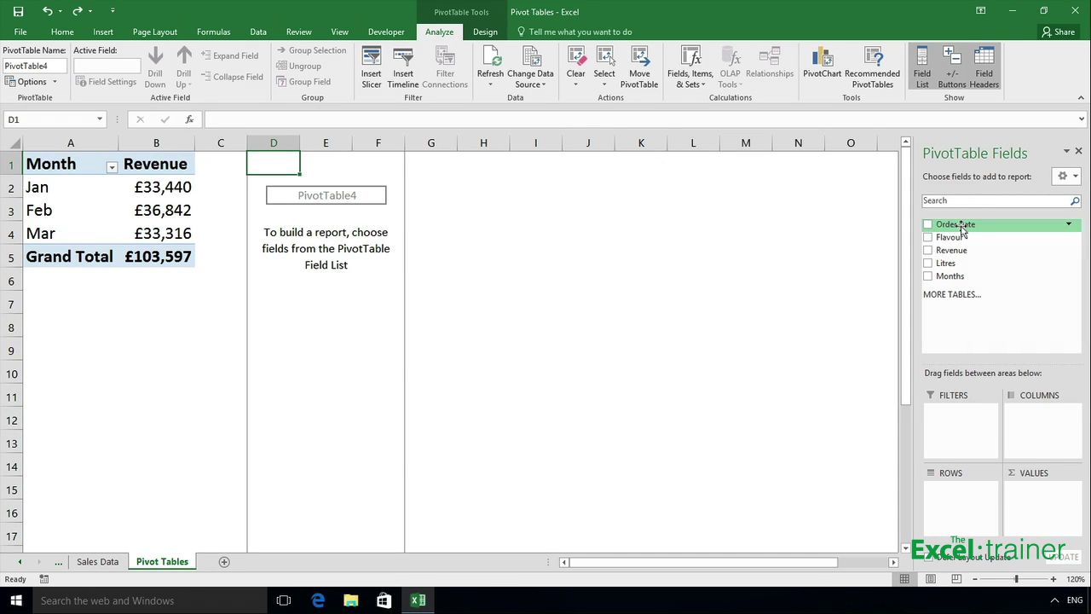
Add Order Date to the new PivotTable's rows, and expand and collapse the Jan and Feb groups.
left_click_drag(962, 230, 968, 506)
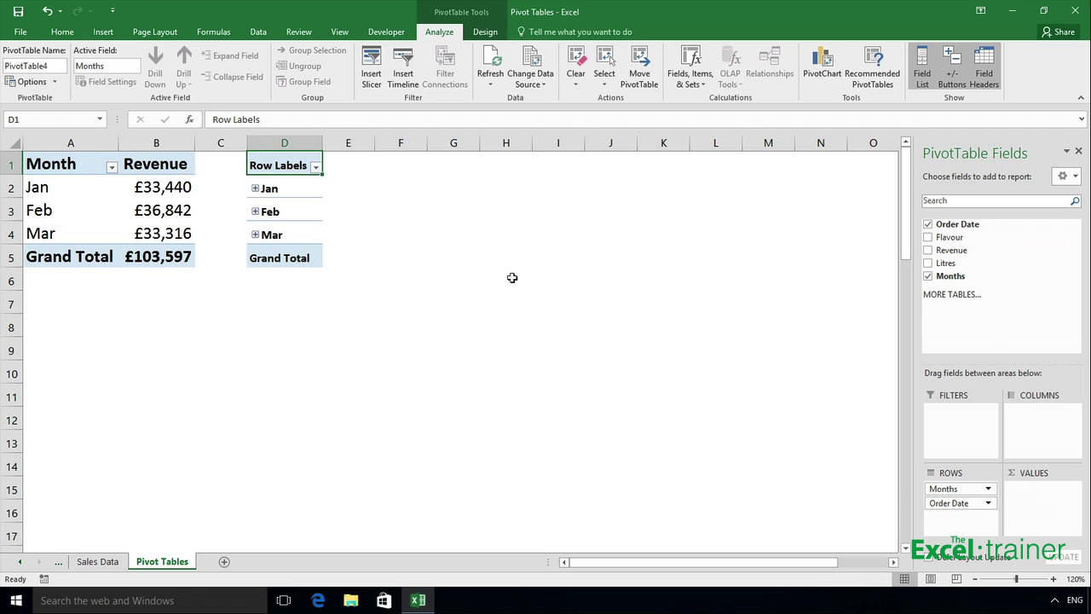
left_click(255, 188)
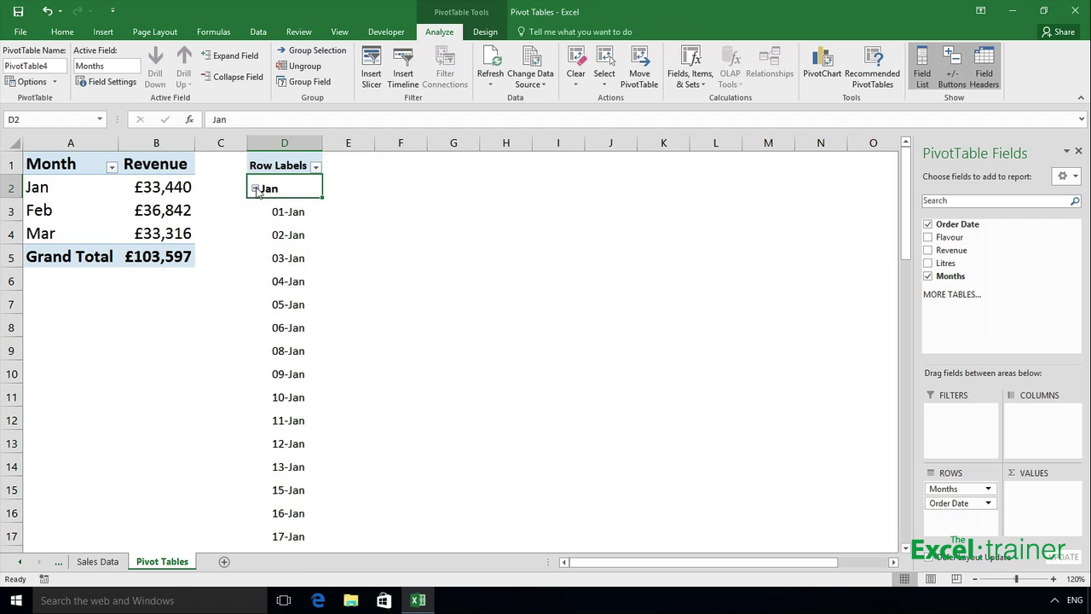
left_click(255, 189)
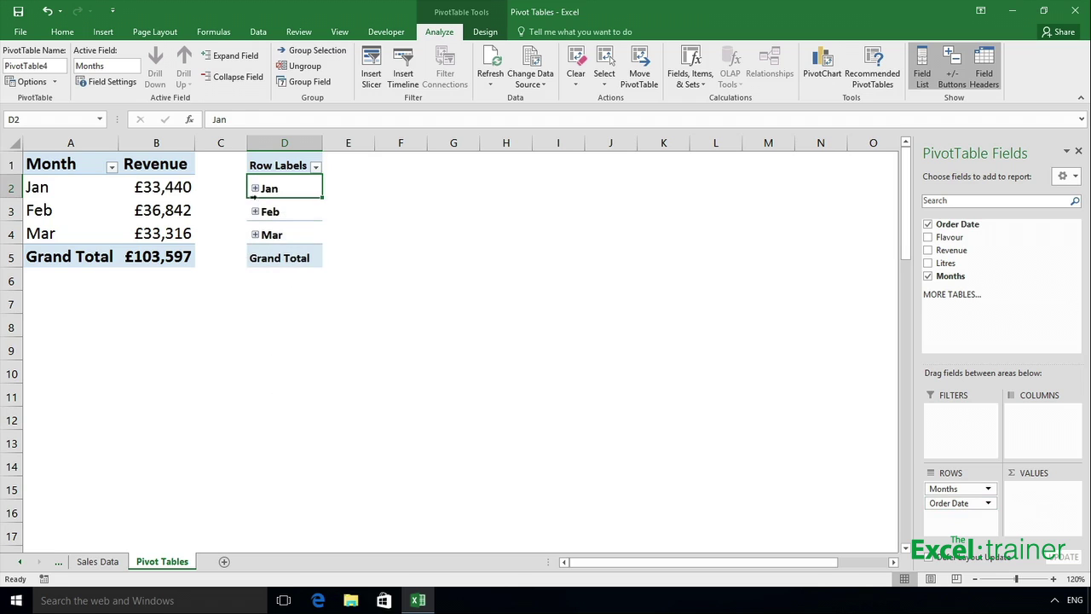
left_click(256, 212)
left_click(255, 212)
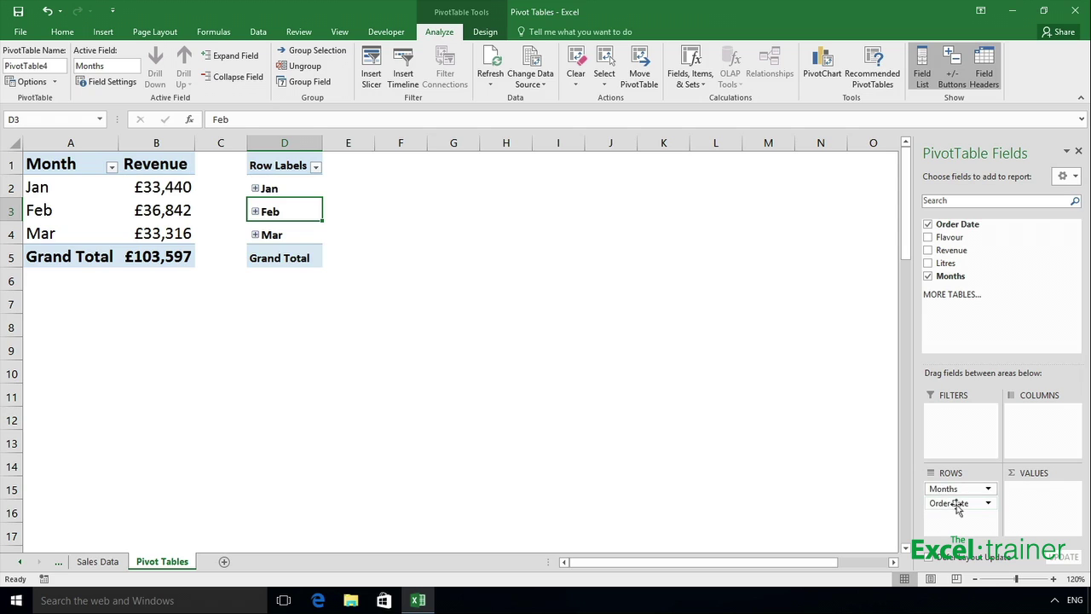
Remove Order Date from the rows, keeping only Months, and add Revenue as the summed value.
left_click_drag(956, 505, 1023, 341)
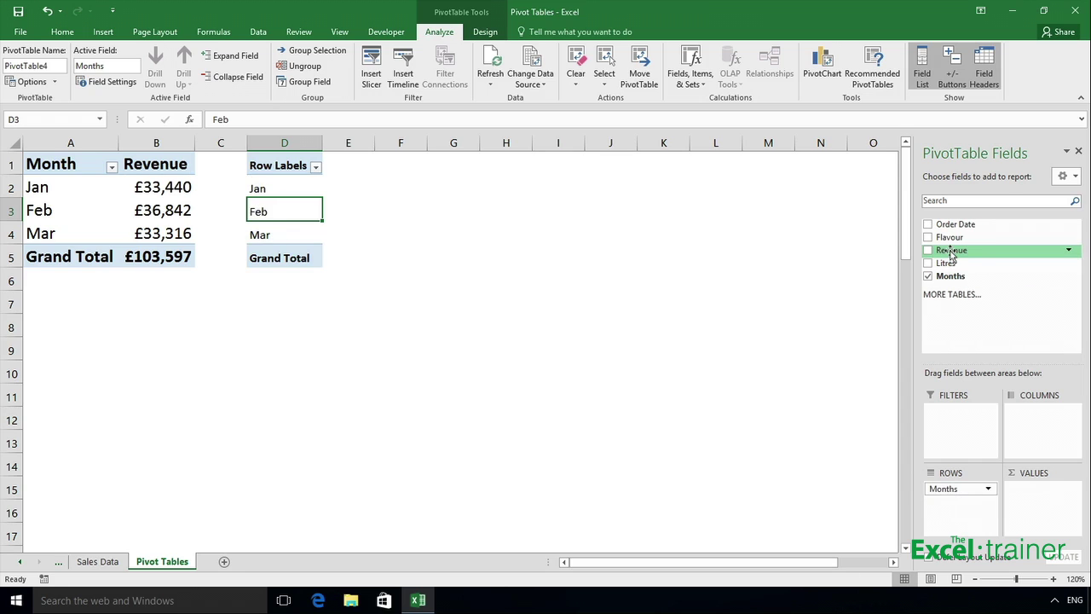
left_click_drag(952, 256, 1036, 492)
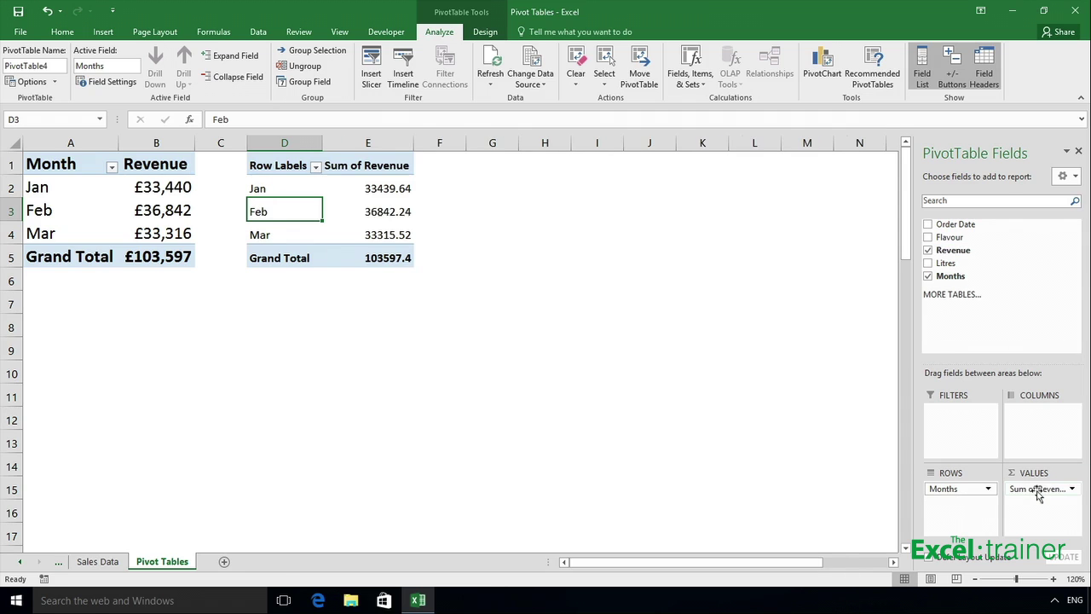
Group the dates in the PivotTable at D1 by days only, in intervals of 7 days.
right_click(284, 209)
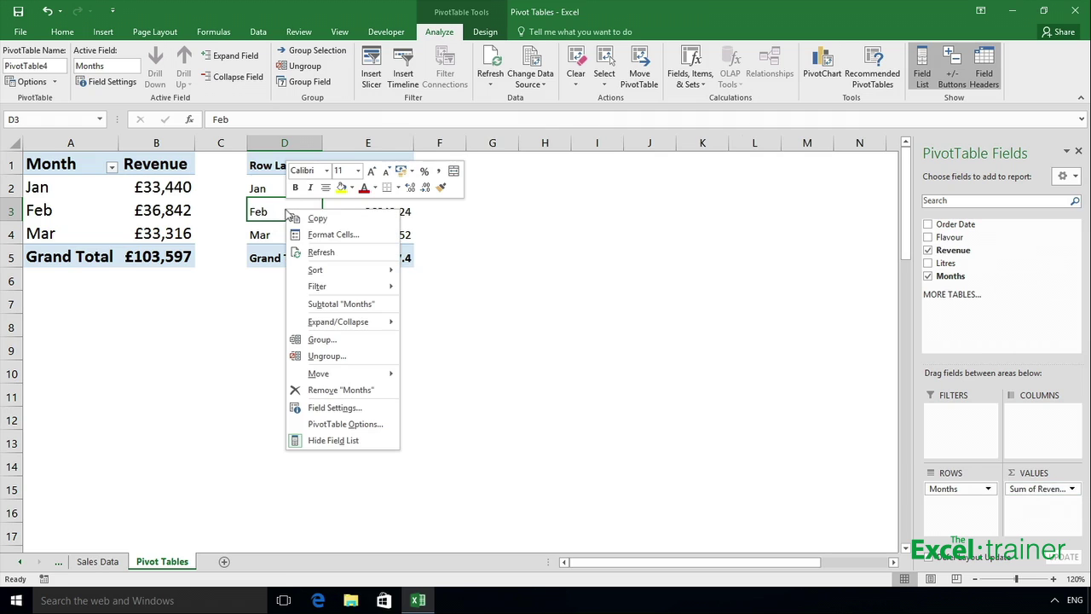
left_click(358, 346)
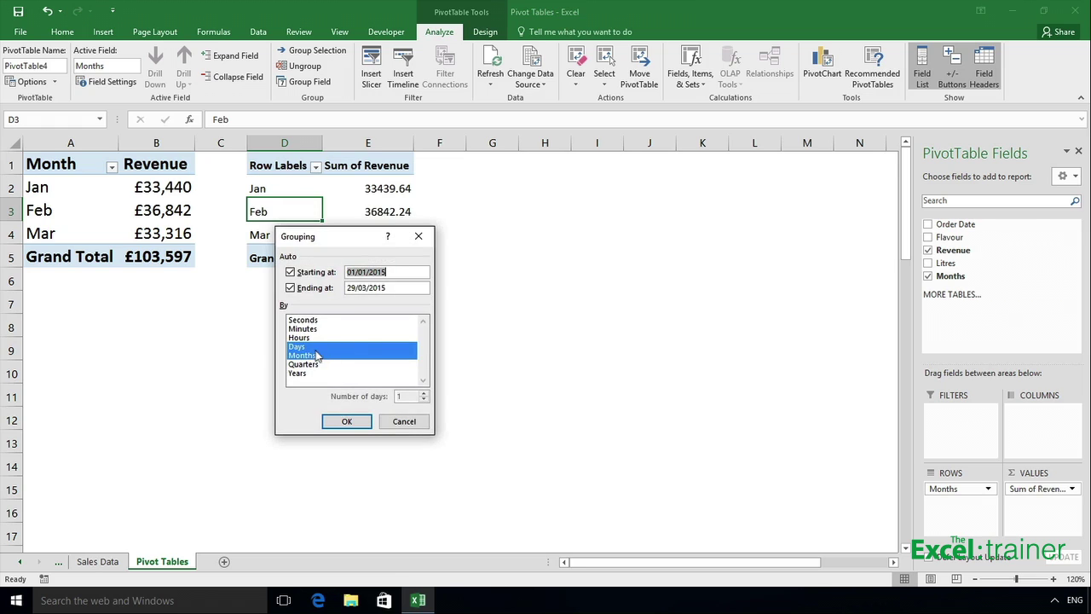
left_click(315, 356)
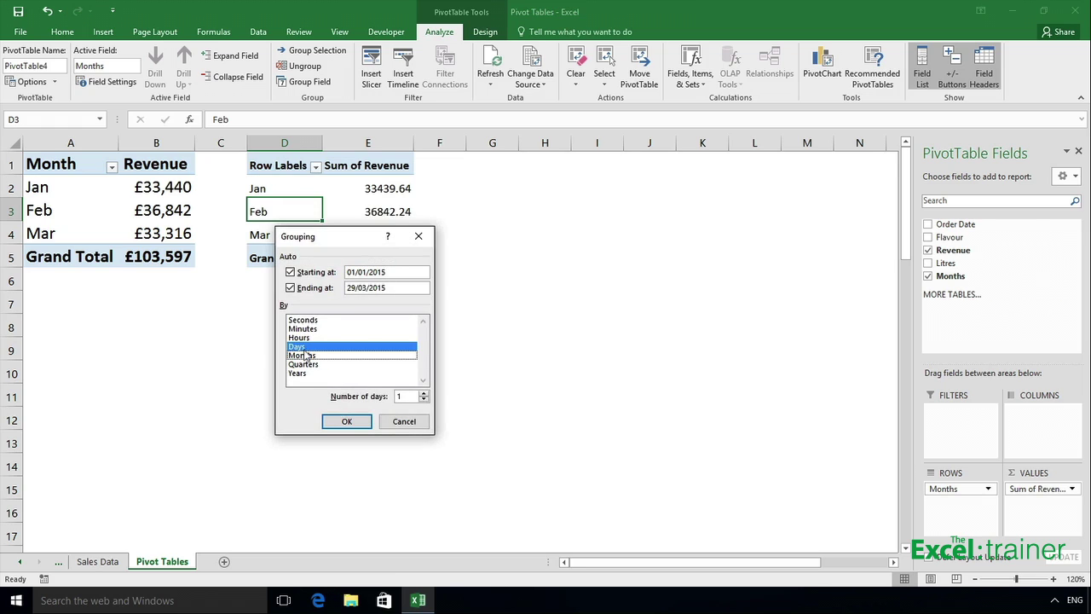
left_click(423, 394)
left_click(424, 394)
left_click(424, 395)
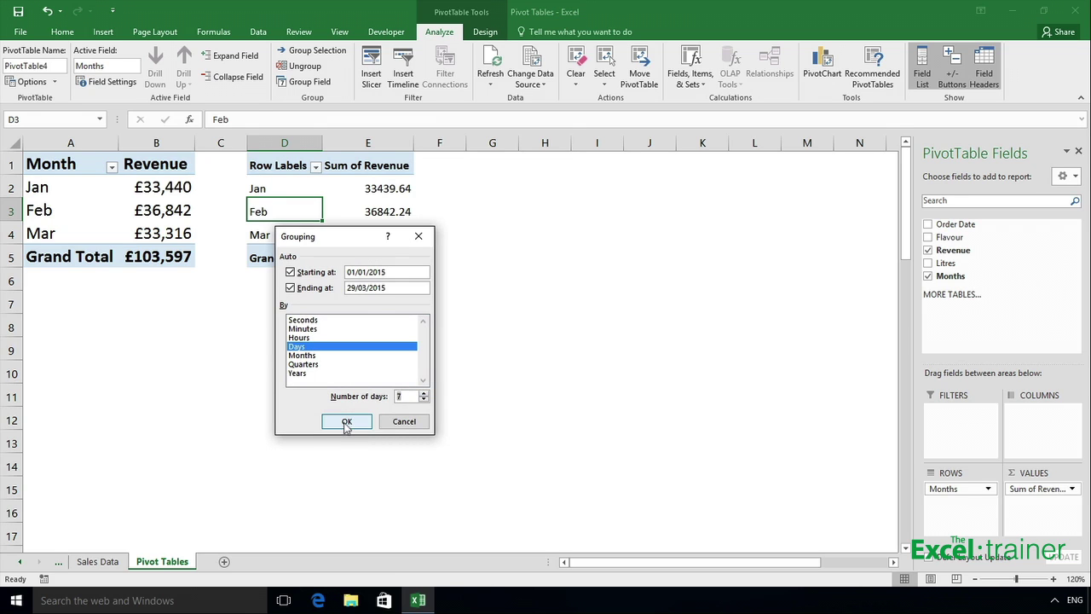
left_click(345, 422)
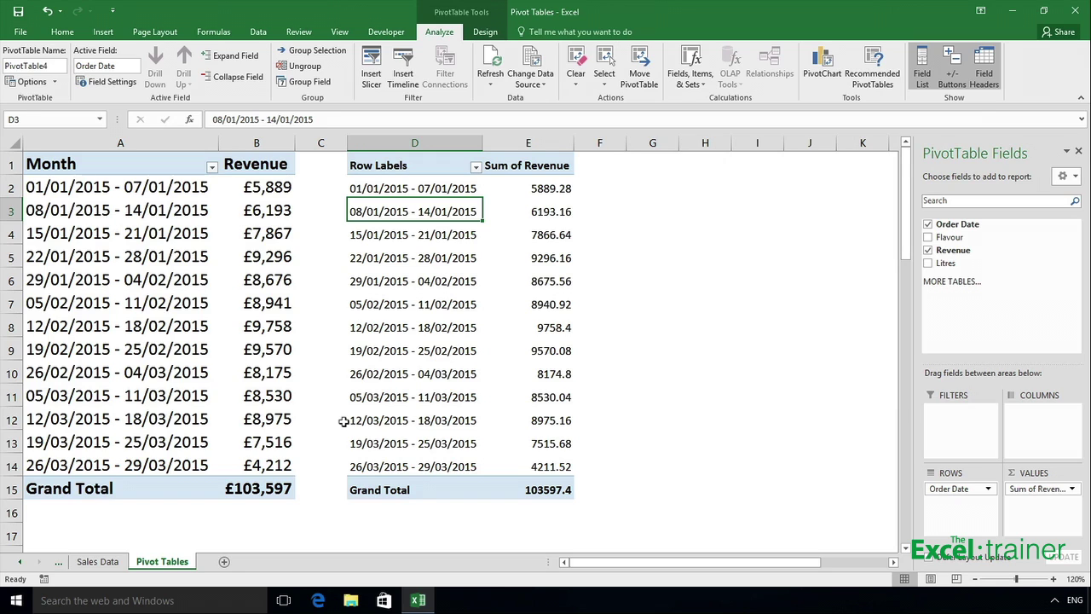
Create a PivotTable from Sales2015 at cell G1 with the PivotTable and PivotChart Wizard, keeping it separate from the existing report.
left_click(645, 164)
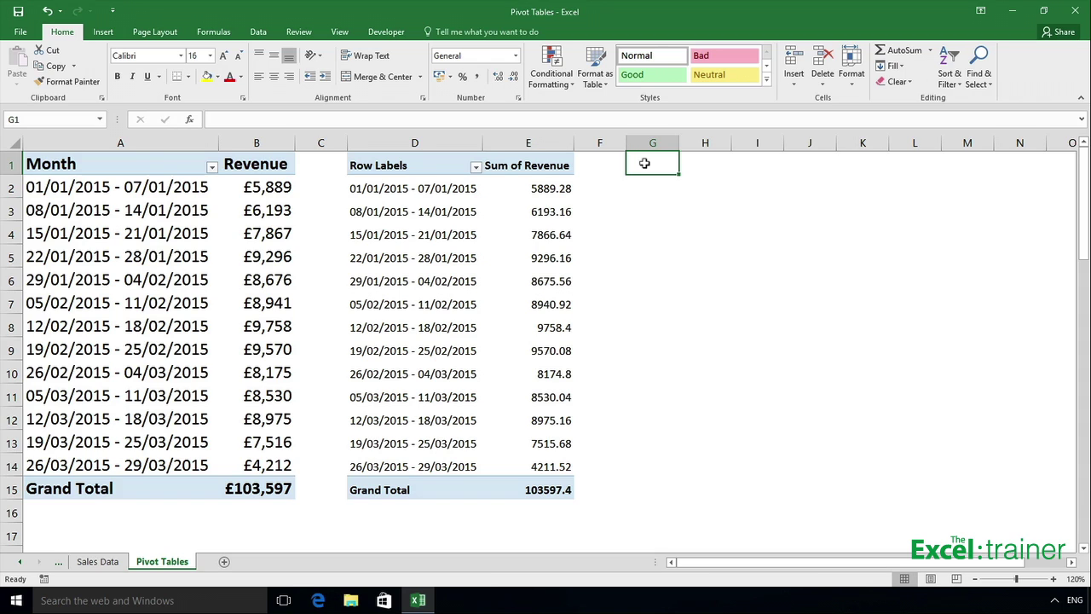
key("alt+d")
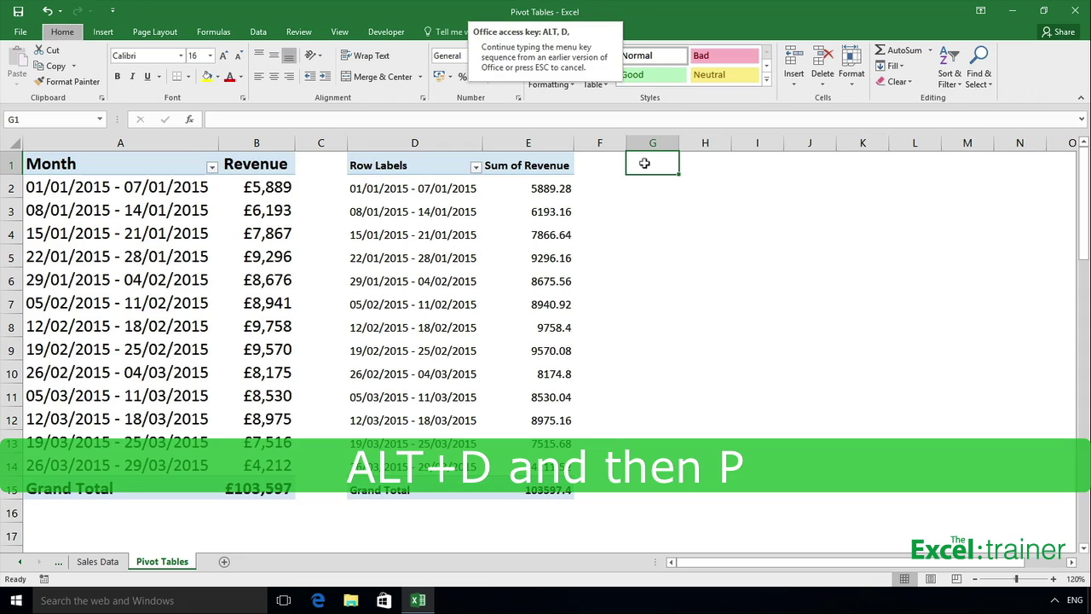
key("p")
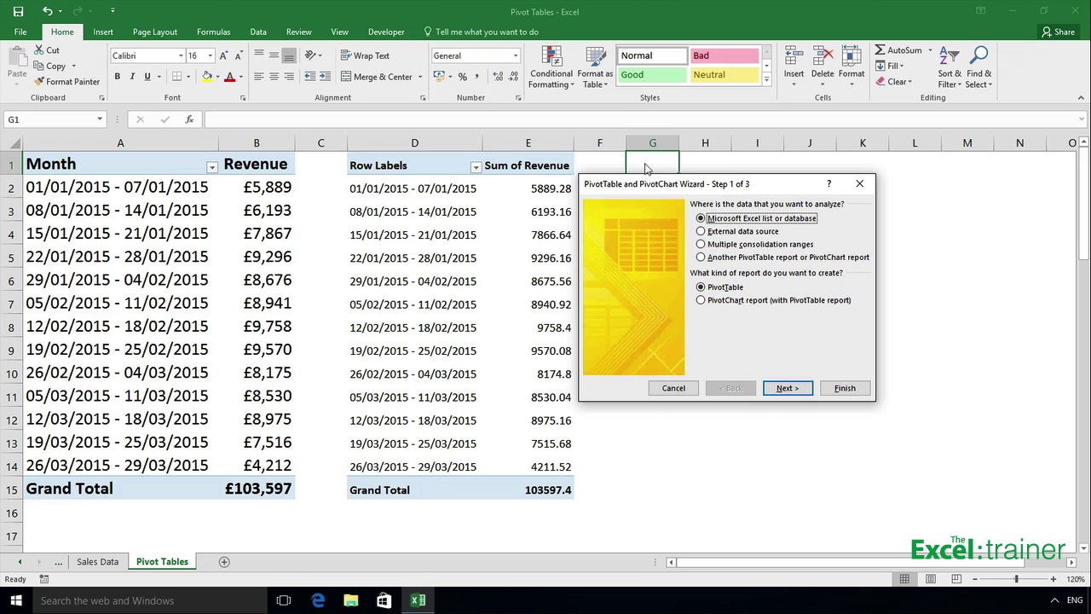
left_click(801, 389)
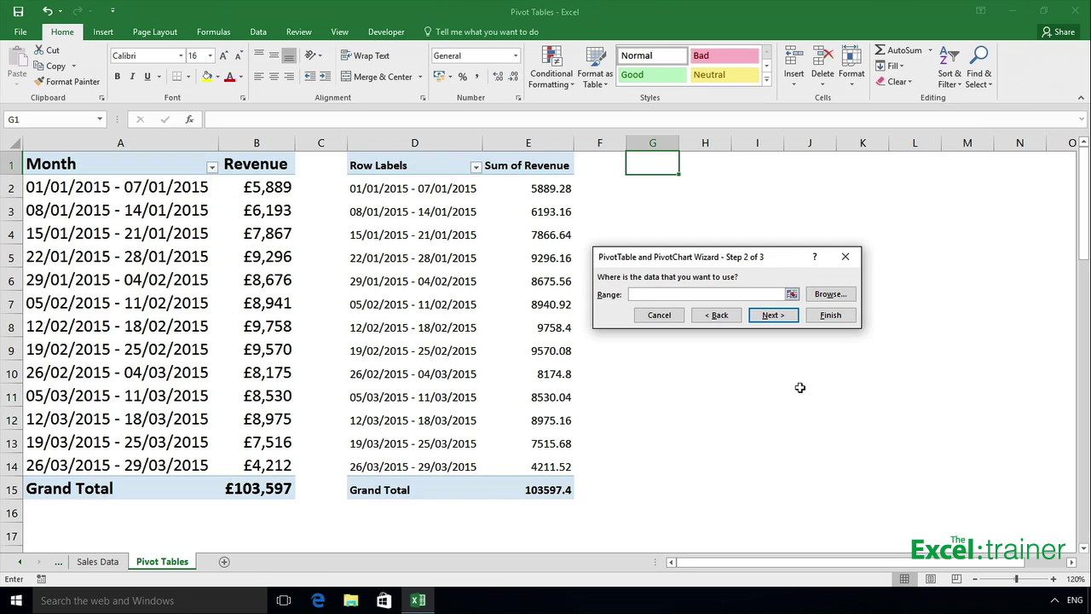
type("Sales")
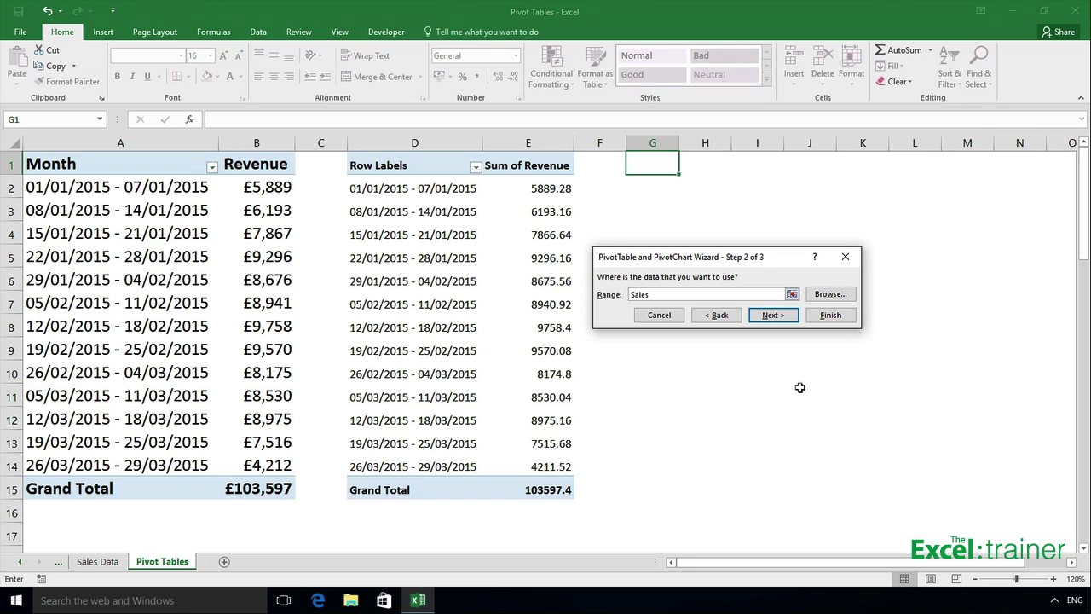
type("2015")
left_click(778, 318)
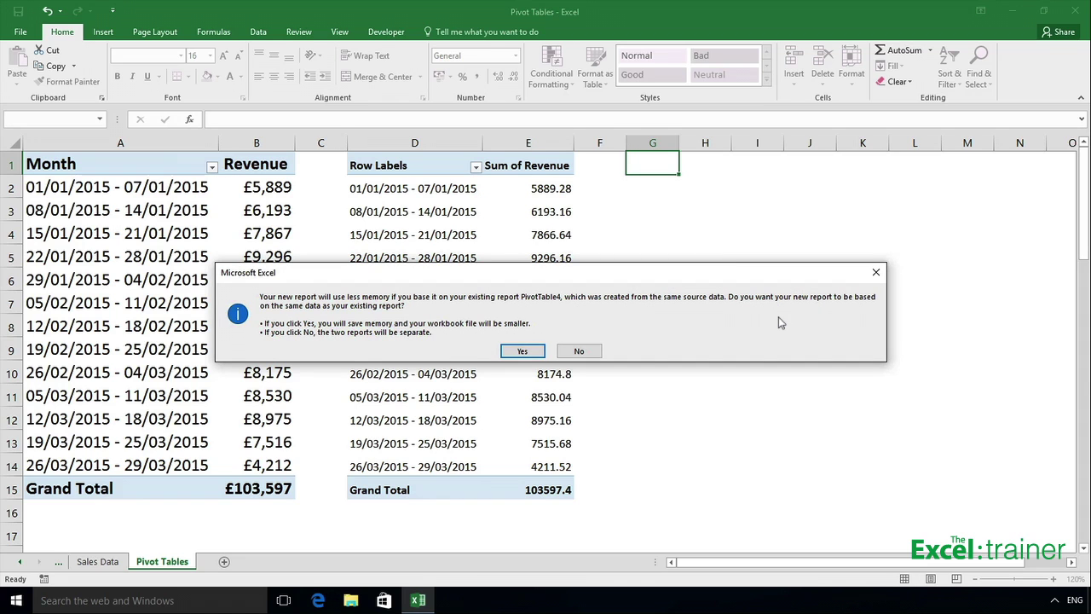
left_click(590, 350)
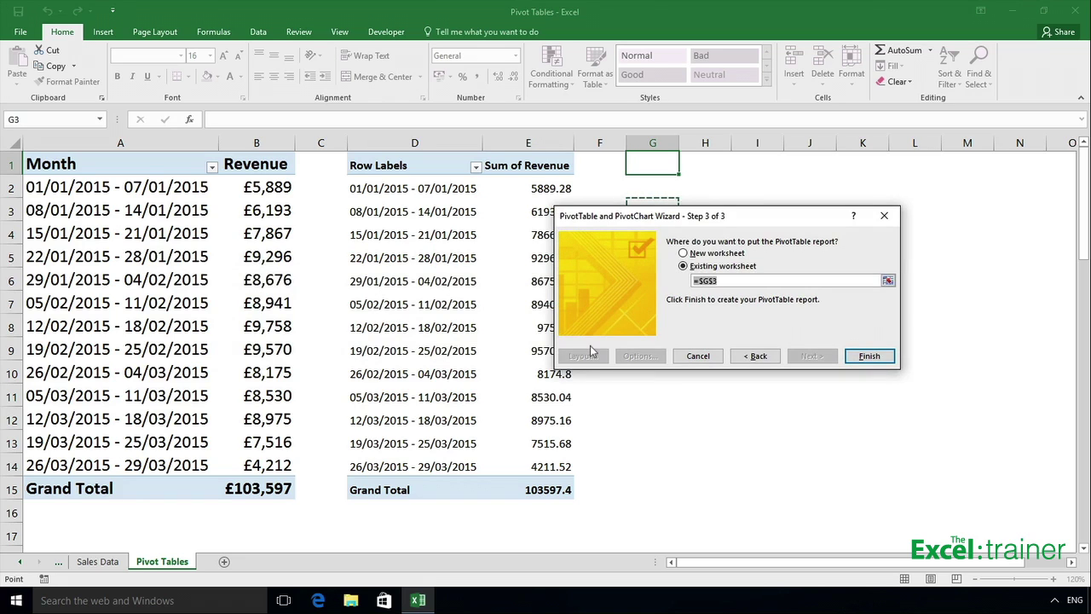
left_click(660, 160)
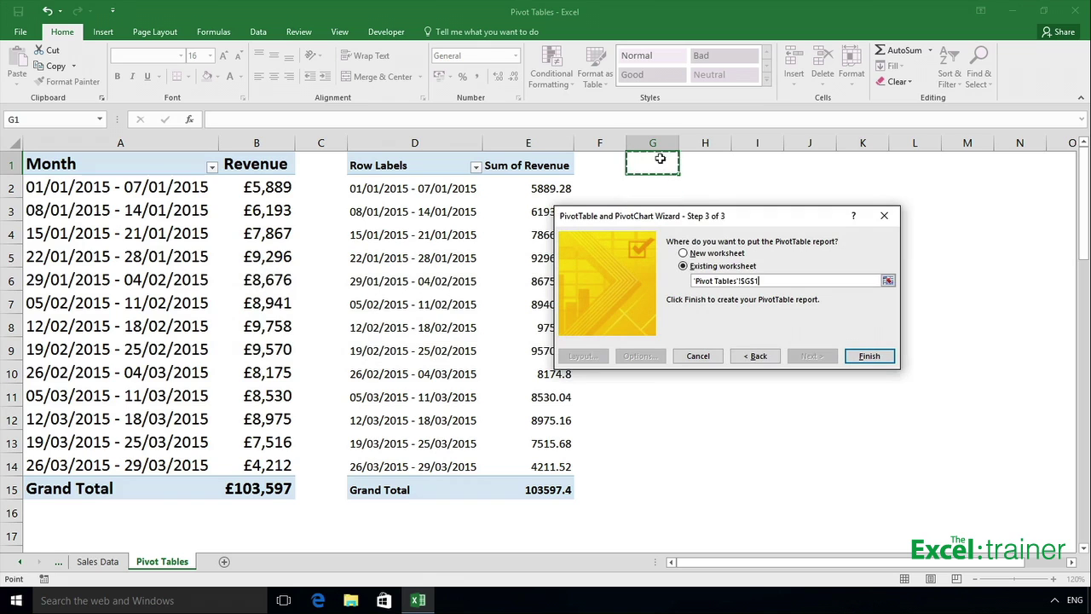
left_click(874, 356)
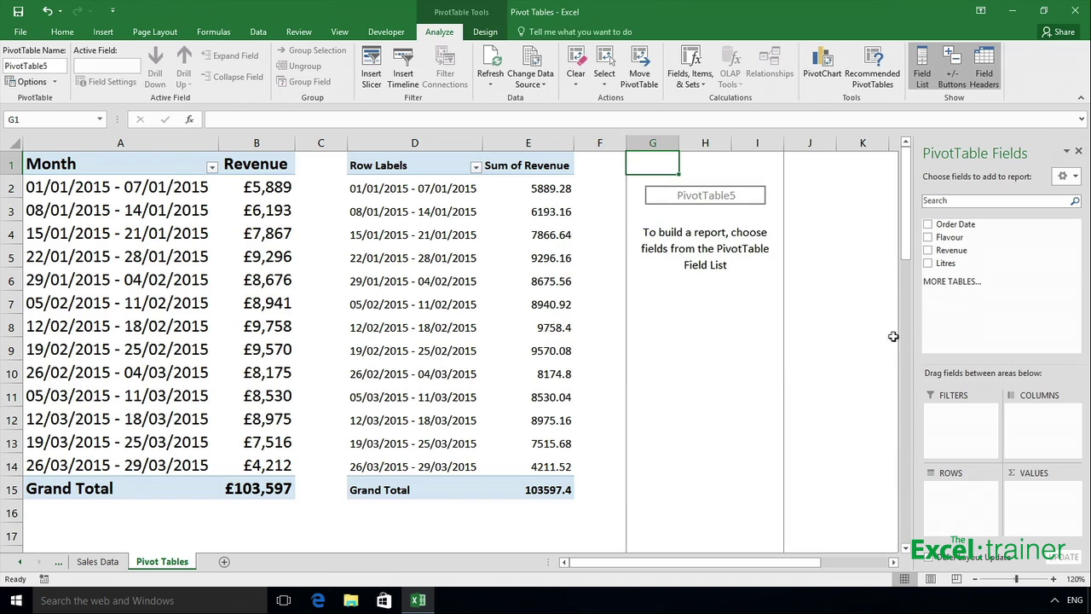
Lay out the PivotTable at G1 with only Months in the rows and summed Revenue as the values.
left_click_drag(955, 224, 977, 332)
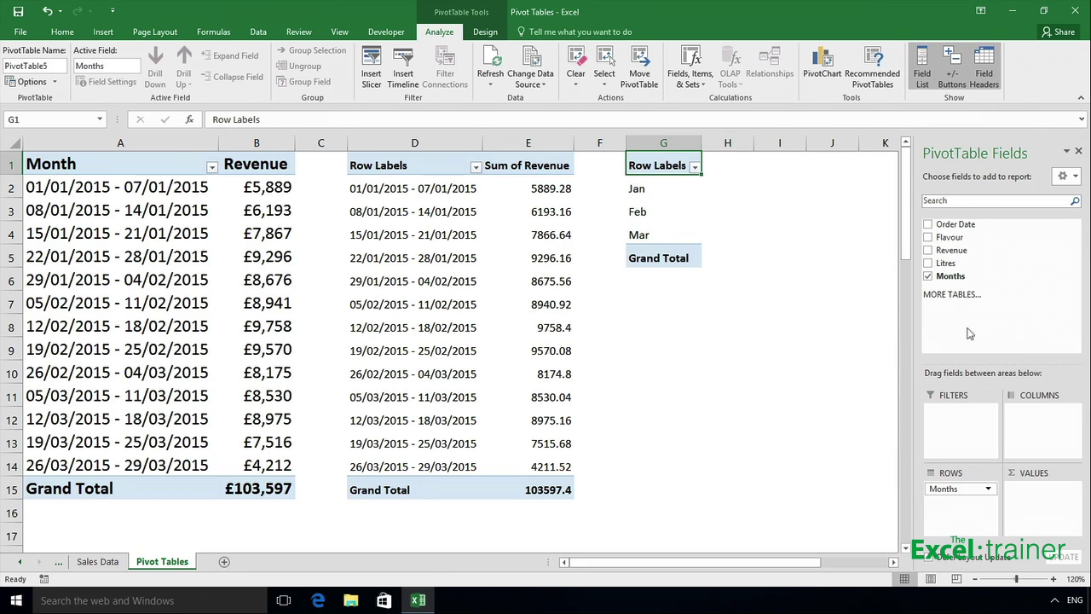
left_click_drag(953, 251, 1045, 503)
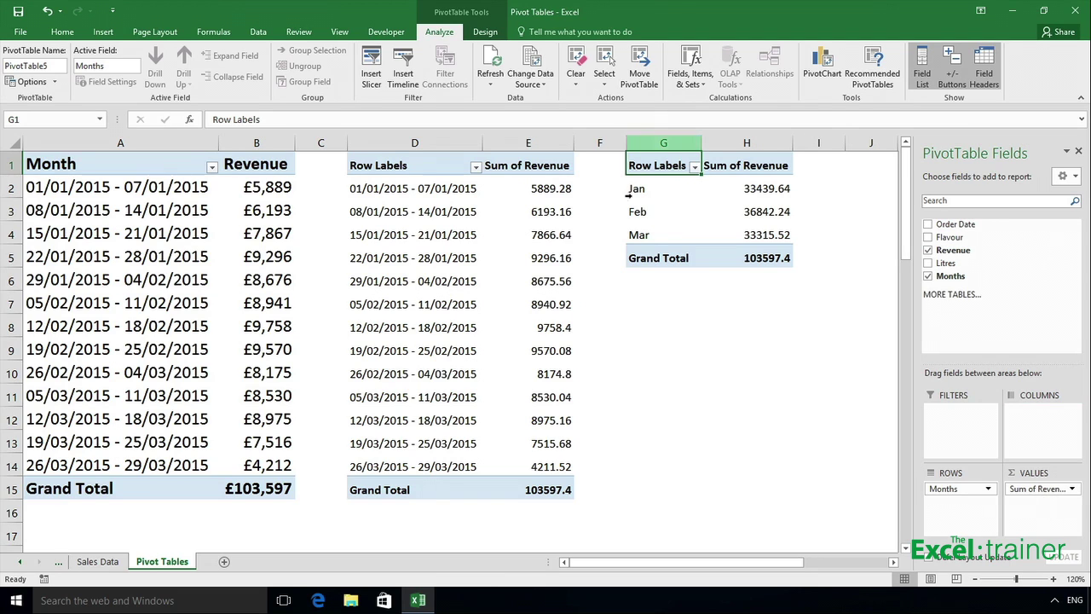
Group the dates in the PivotTable at G1 by days only, in intervals of 3 days.
right_click(644, 216)
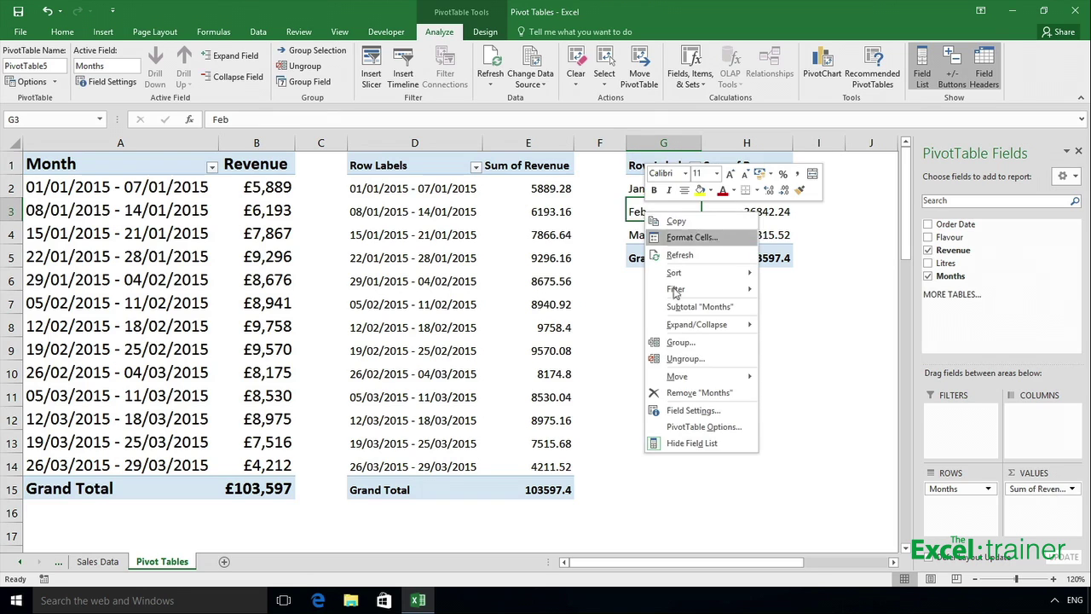
left_click(690, 345)
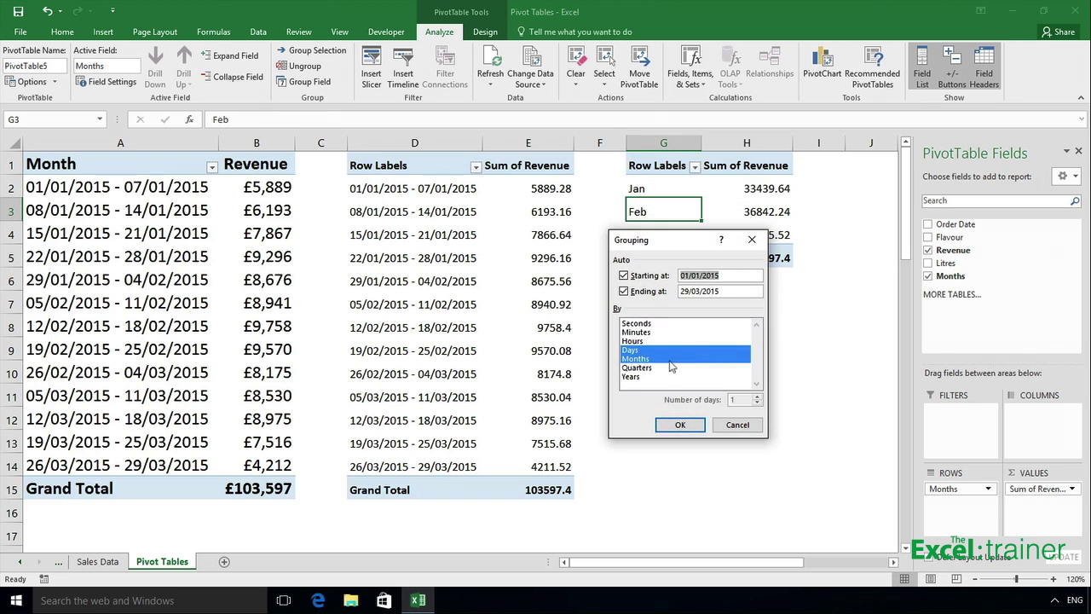
left_click(692, 359)
double_click(757, 397)
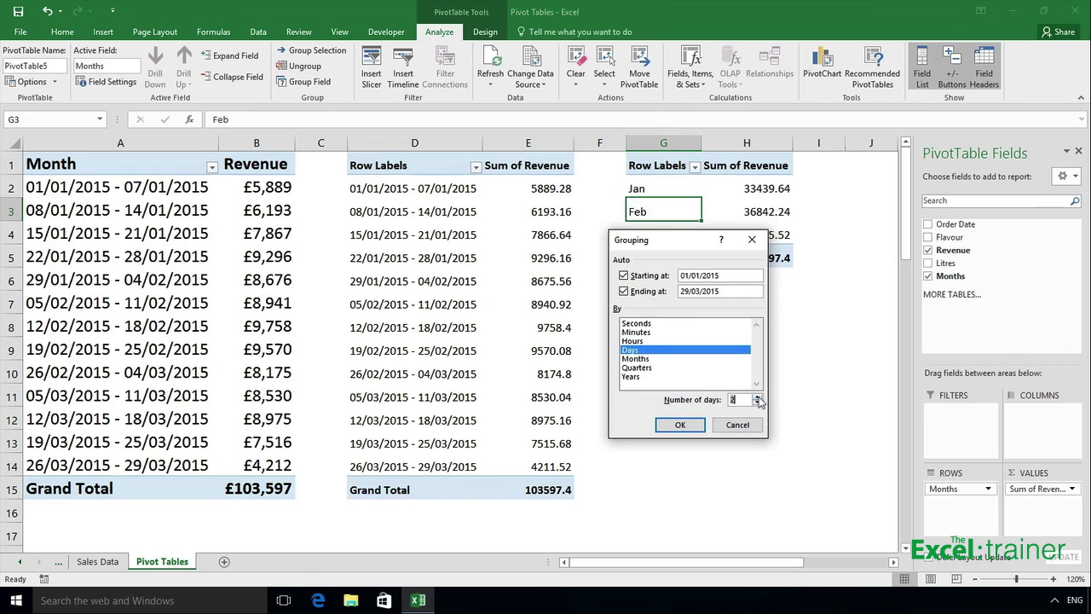
left_click(680, 425)
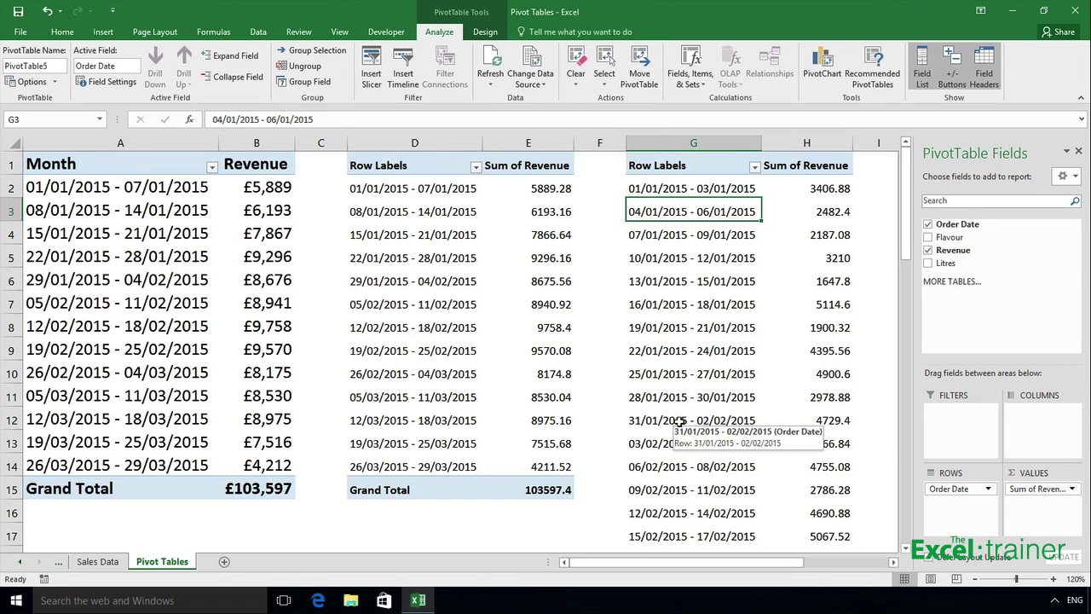